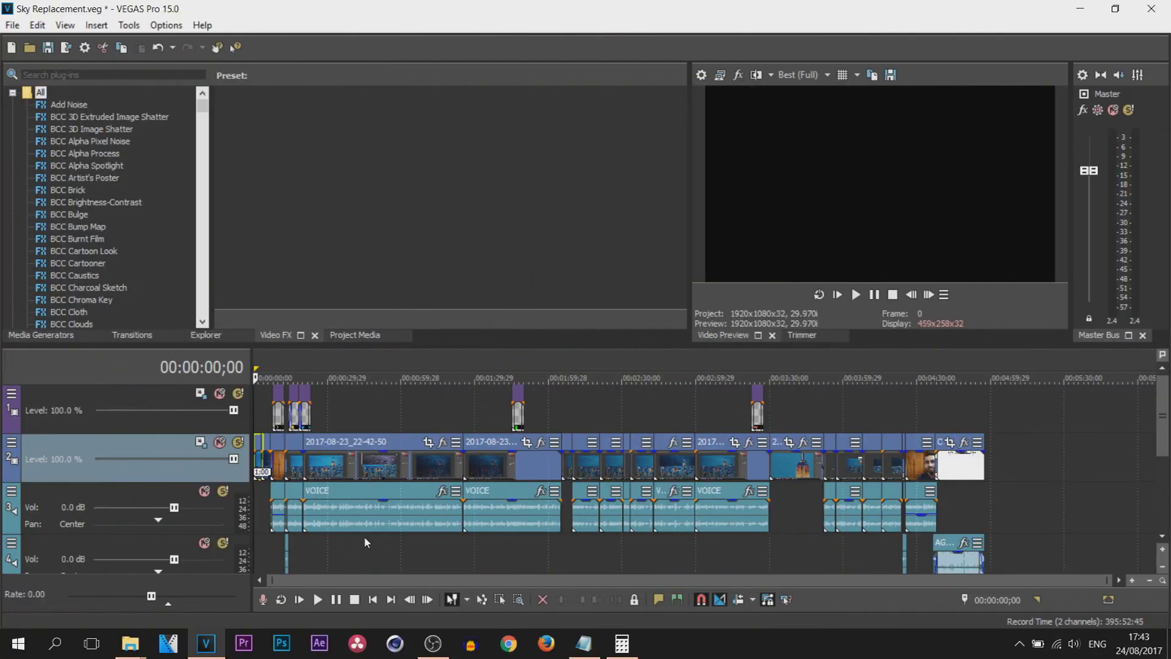
Step: Preview the project's playback from around the 38-second mark
left_click(348, 413)
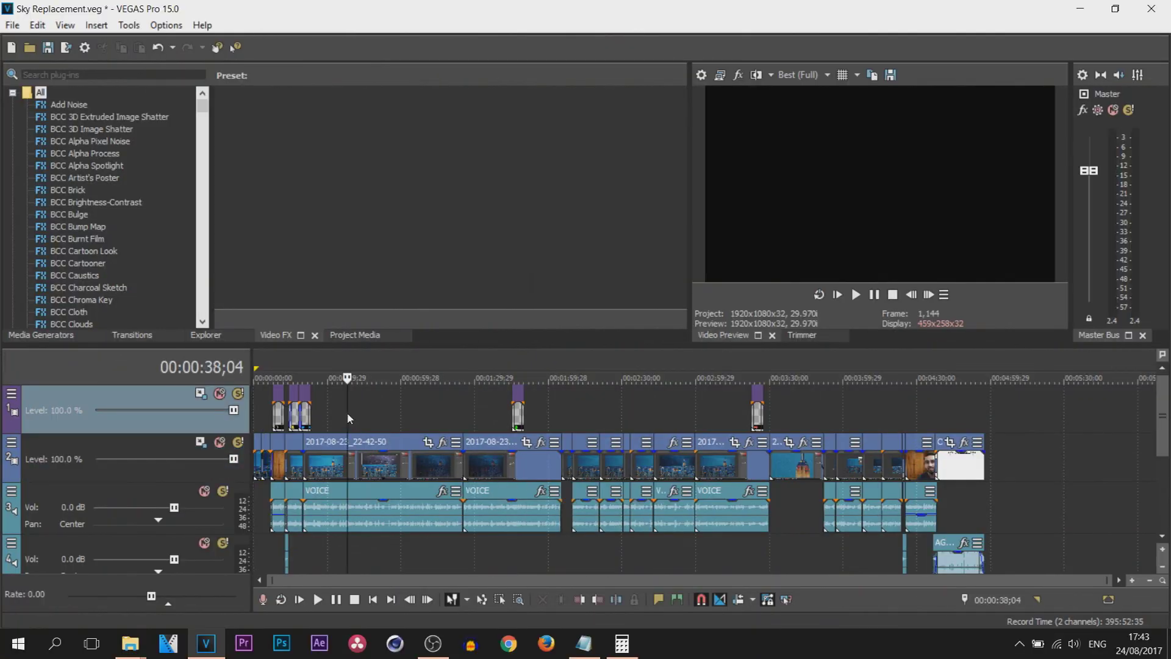
key("space")
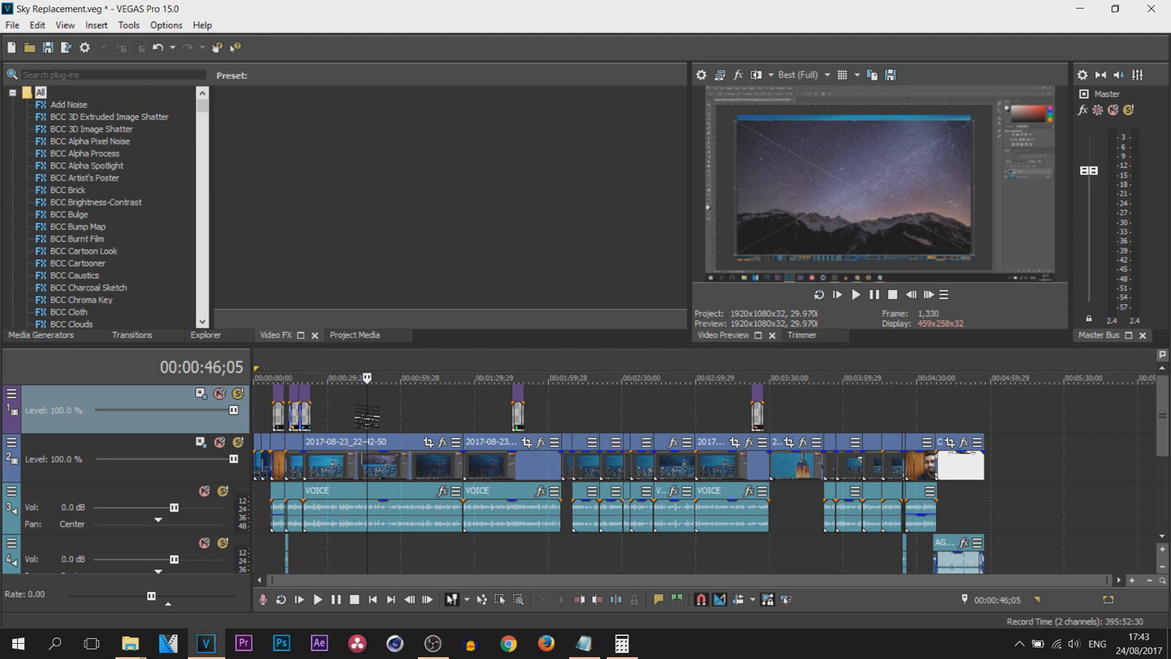
key("Return")
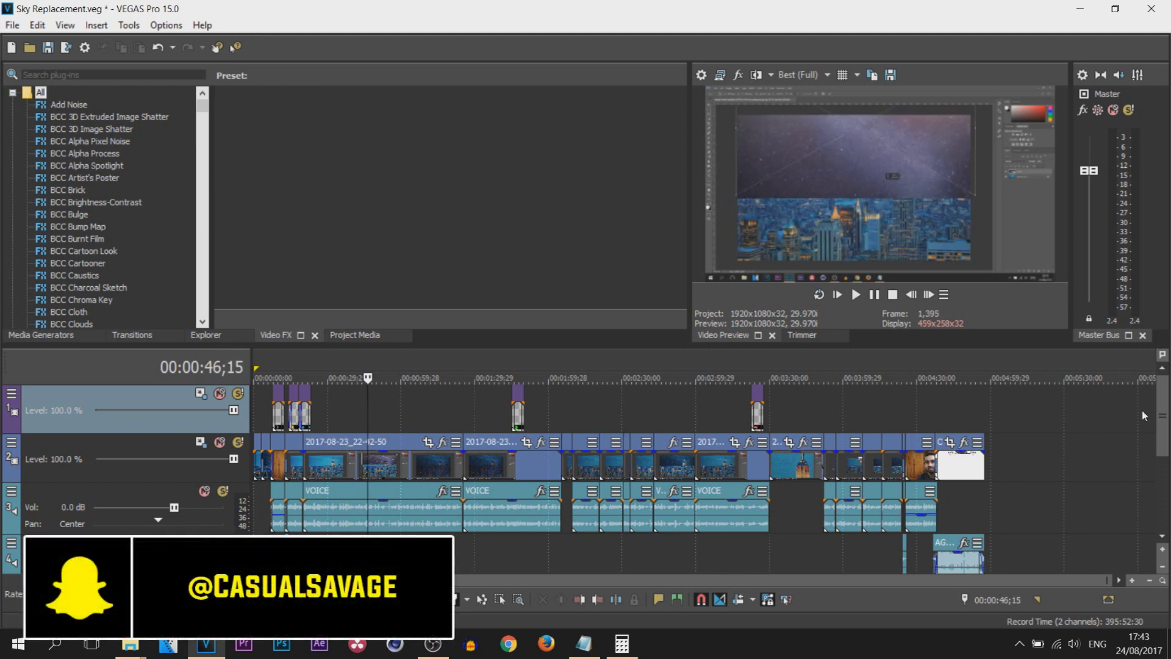
left_click_drag(1162, 418, 1155, 427)
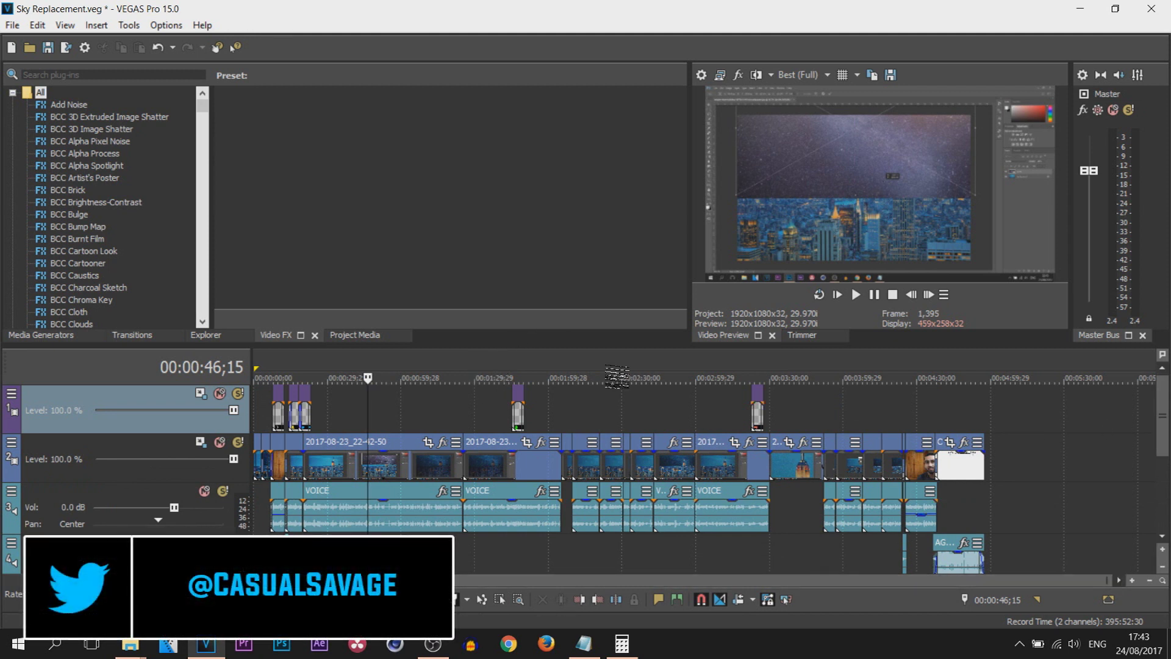
Step: Select the whole project and bring up the Render As settings
key("ctrl+a")
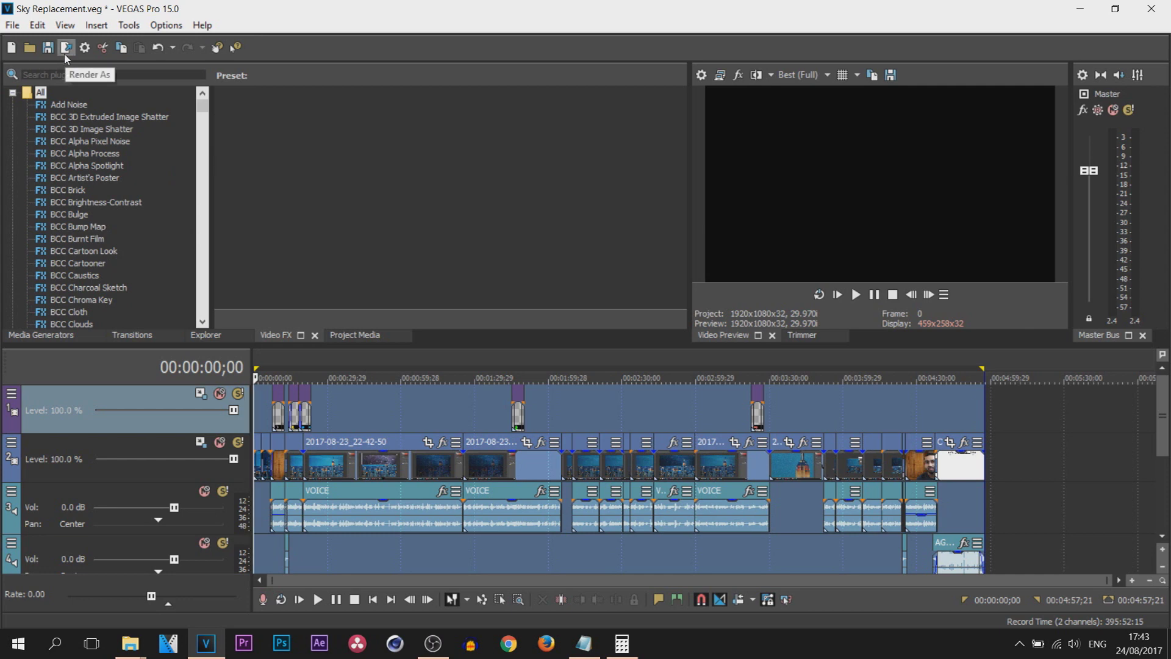
left_click(14, 25)
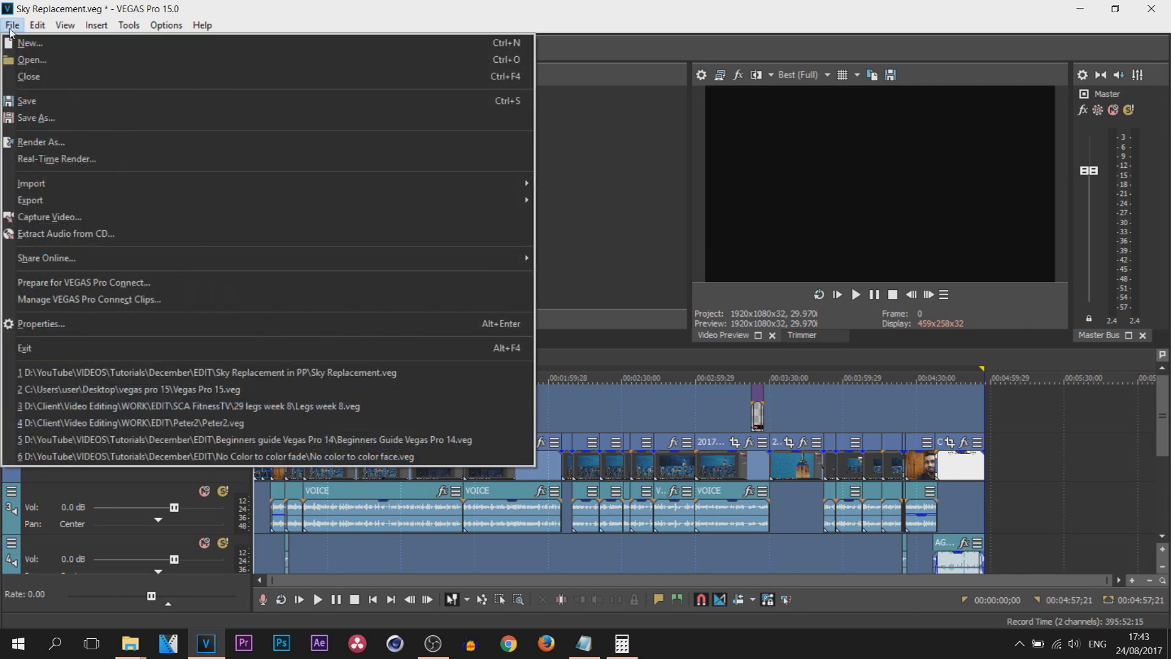
left_click(40, 142)
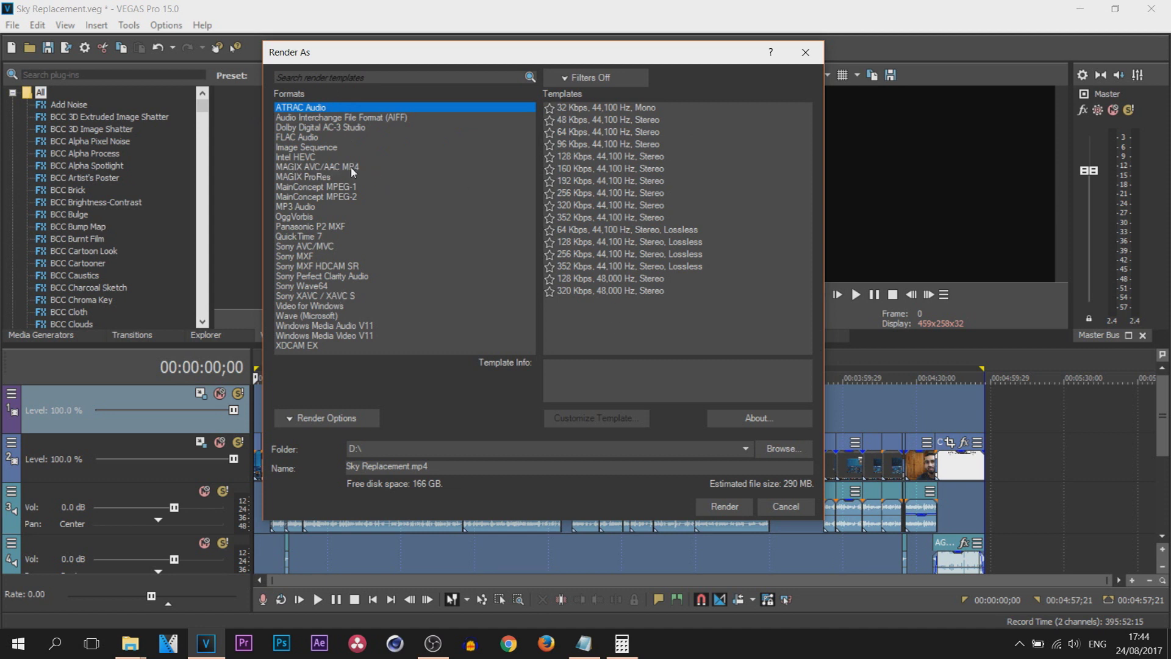
Step: Choose Windows Media Video V11 with the 8 Mbps HD 1080-30p Video template
left_click(315, 168)
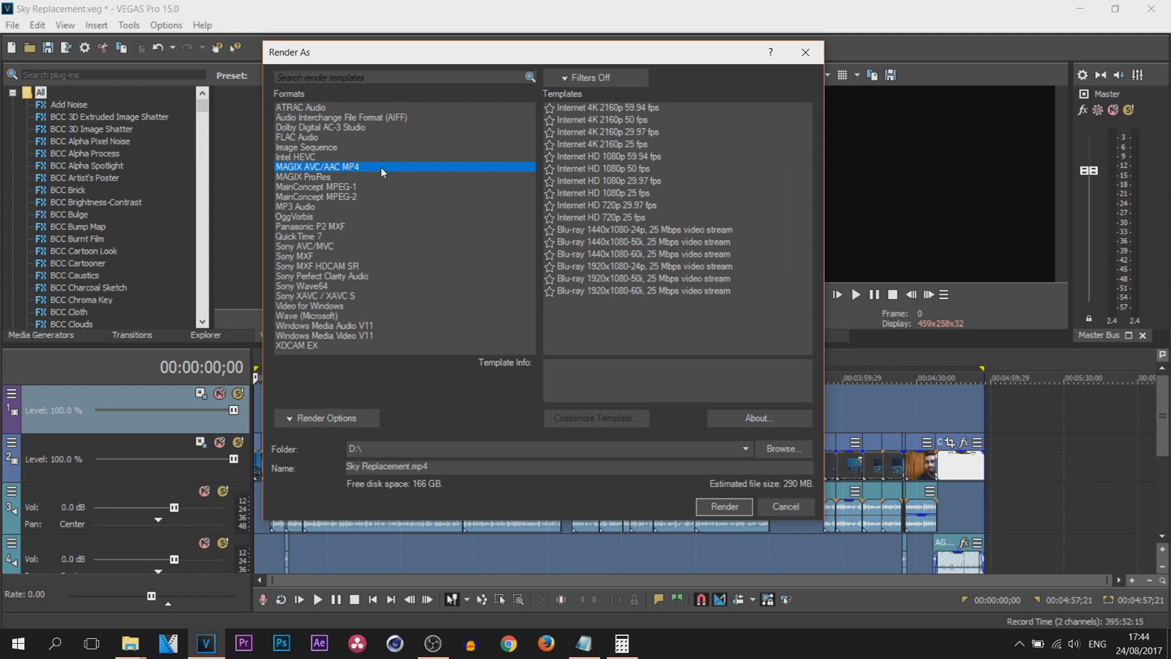
left_click(378, 337)
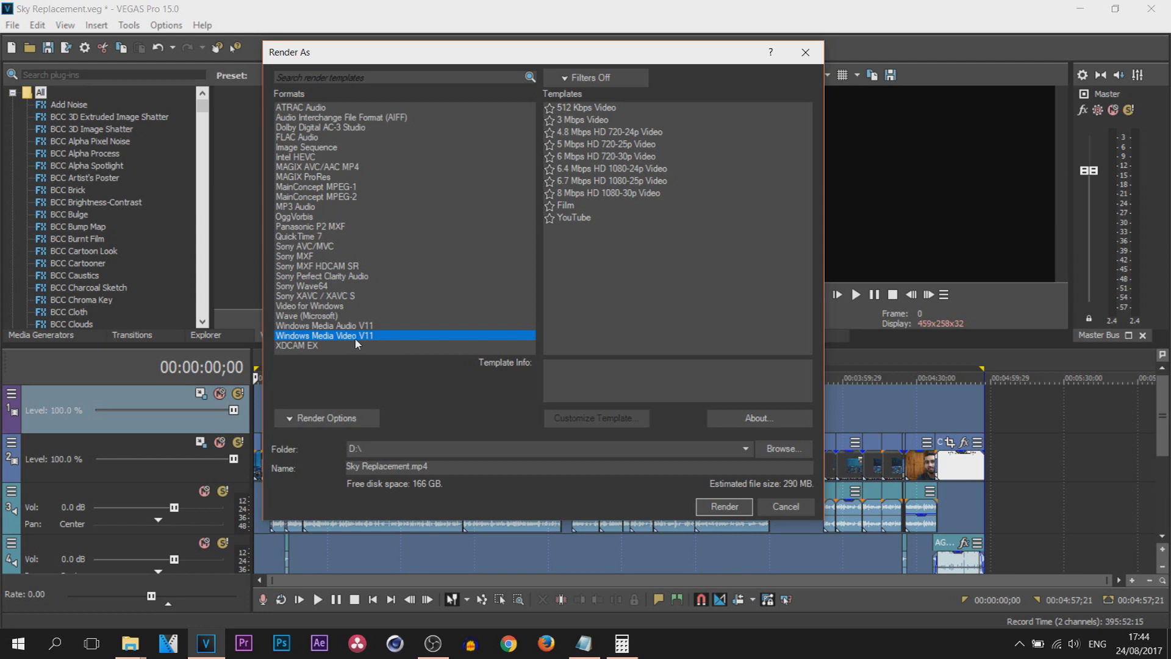
left_click(347, 165)
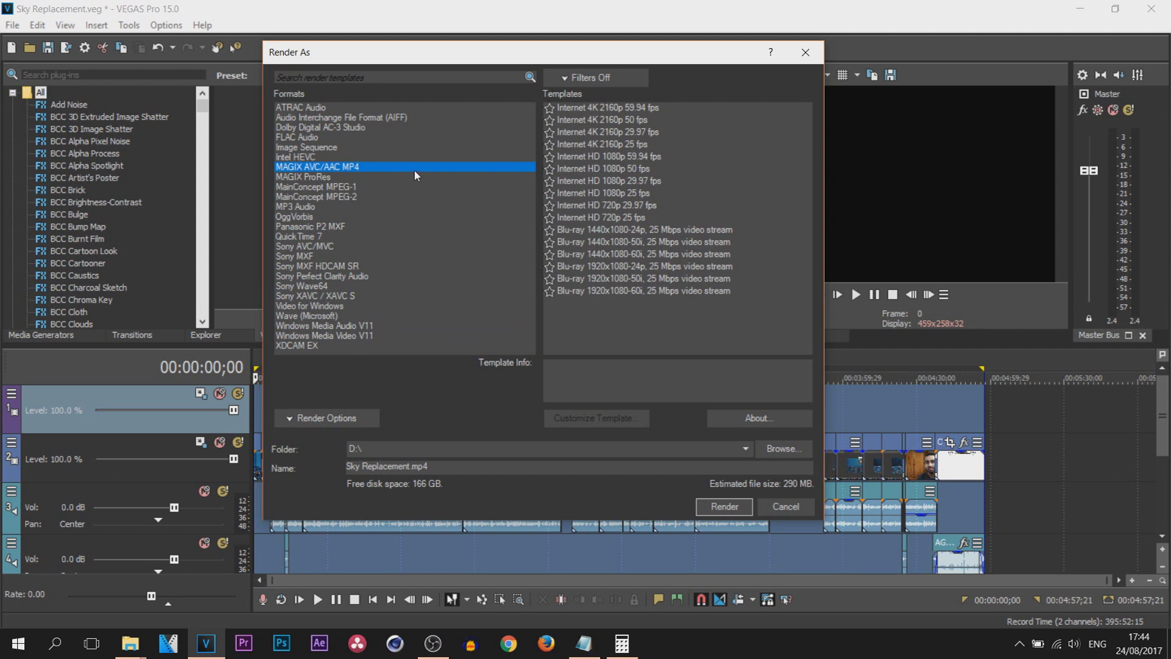
left_click(315, 328)
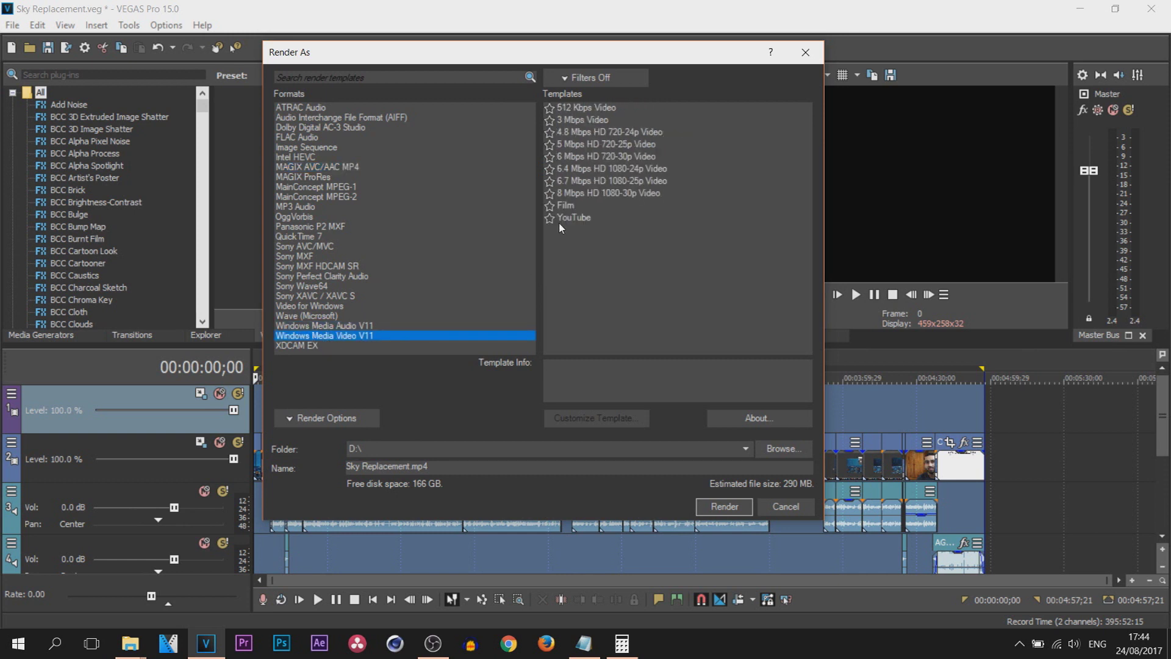
left_click(579, 218)
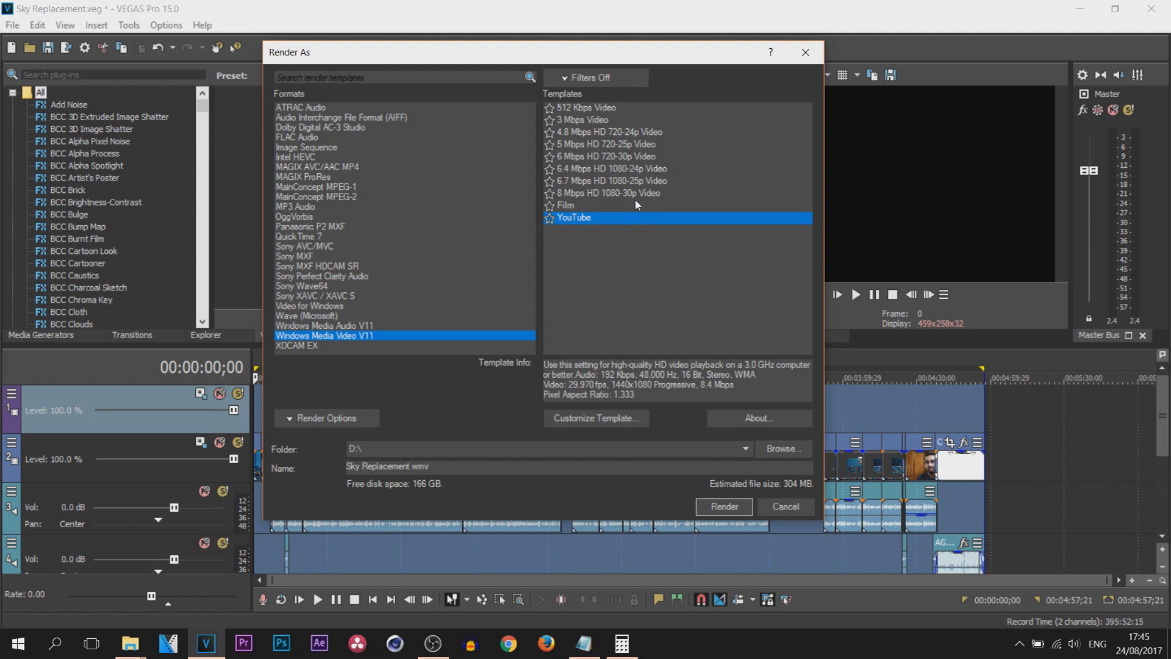
left_click(572, 197)
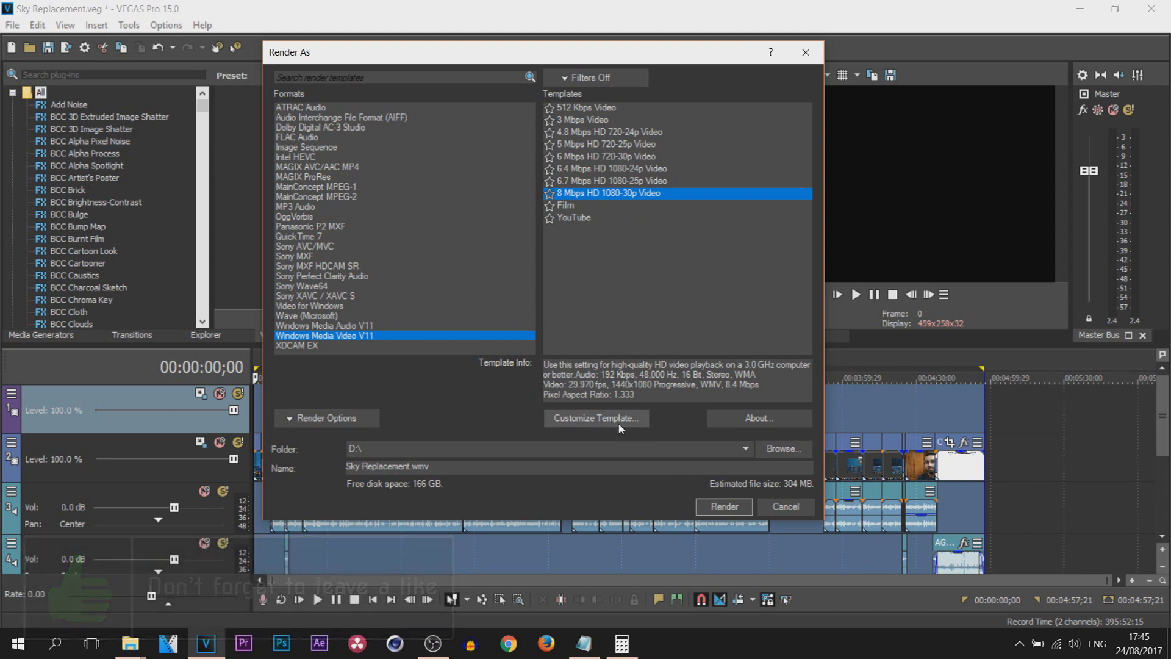
left_click(618, 422)
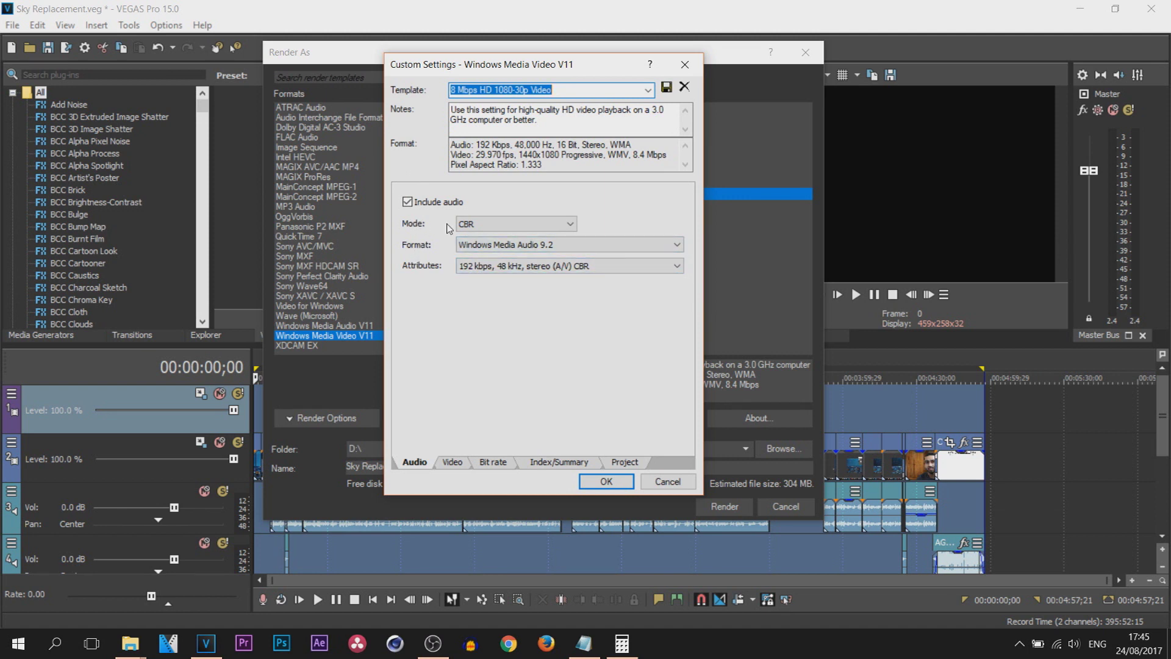
Step: Set Video smoothness to 100 and keep the frame rate at 29.970
left_click(452, 463)
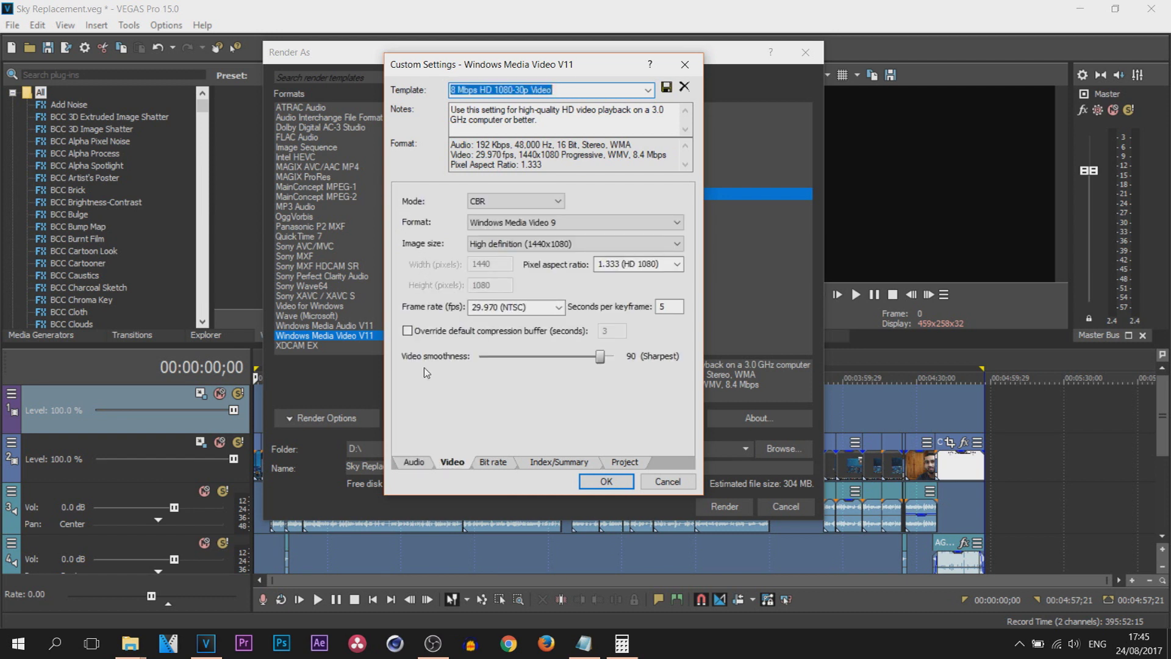
left_click_drag(601, 357, 615, 357)
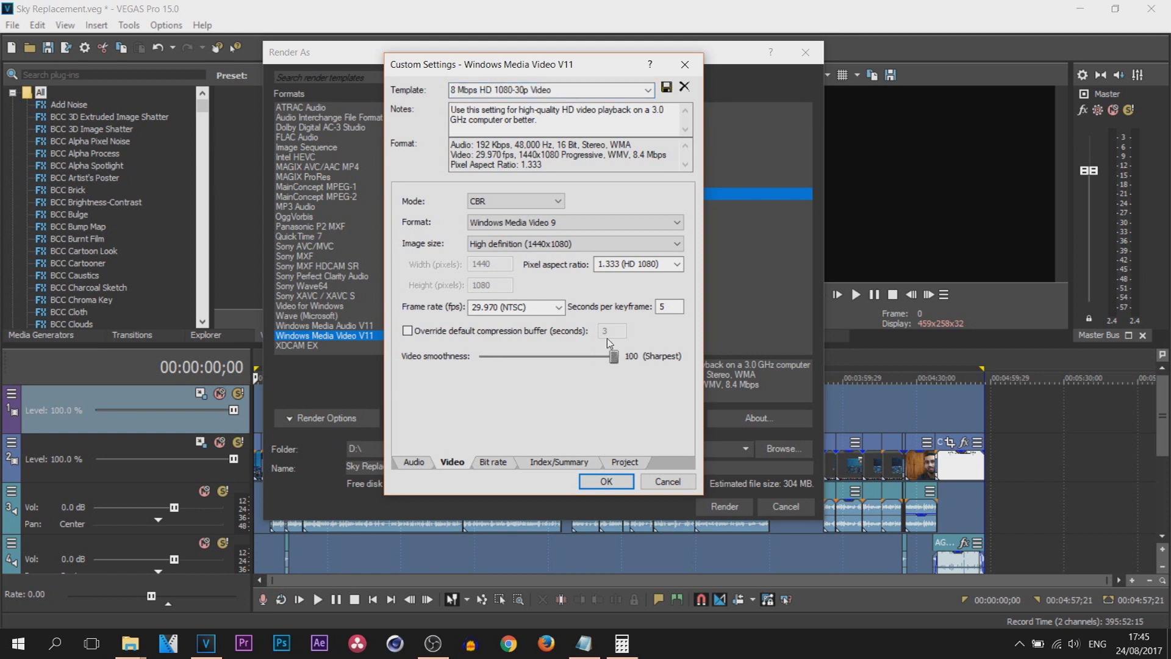
left_click(513, 306)
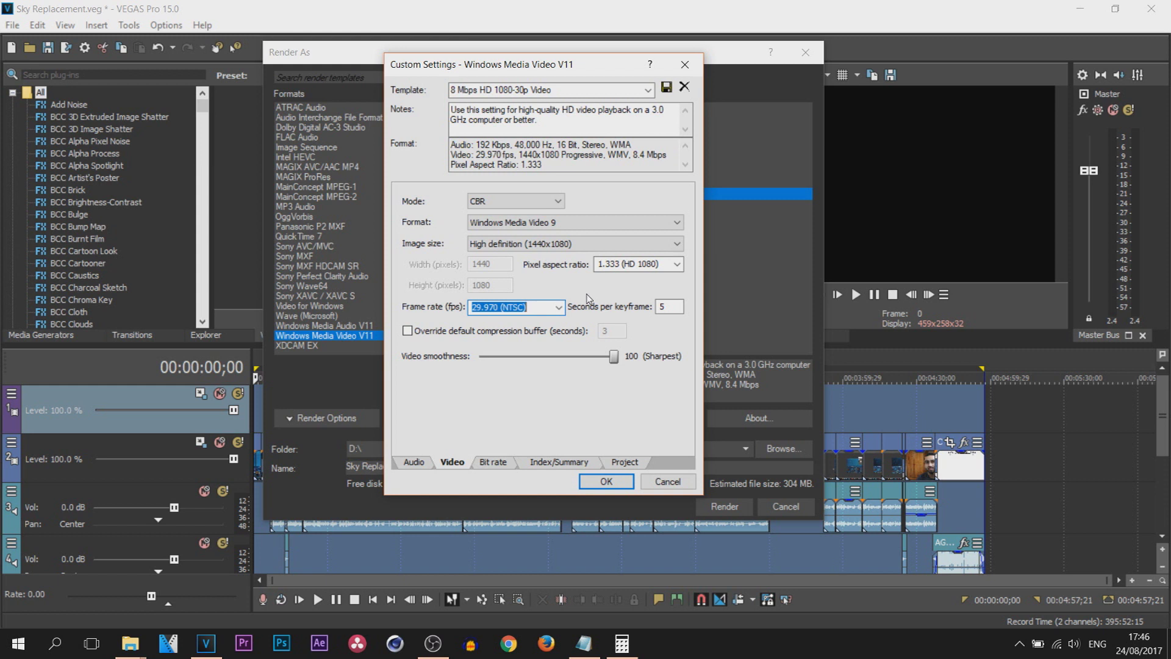
left_click(559, 308)
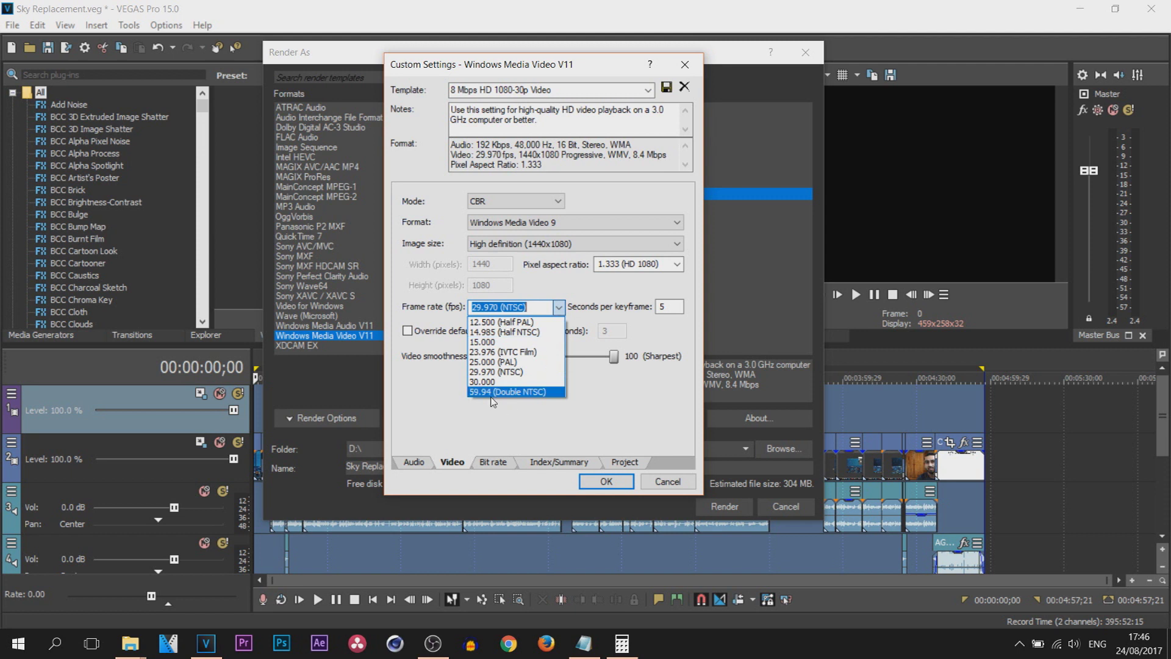
left_click(405, 224)
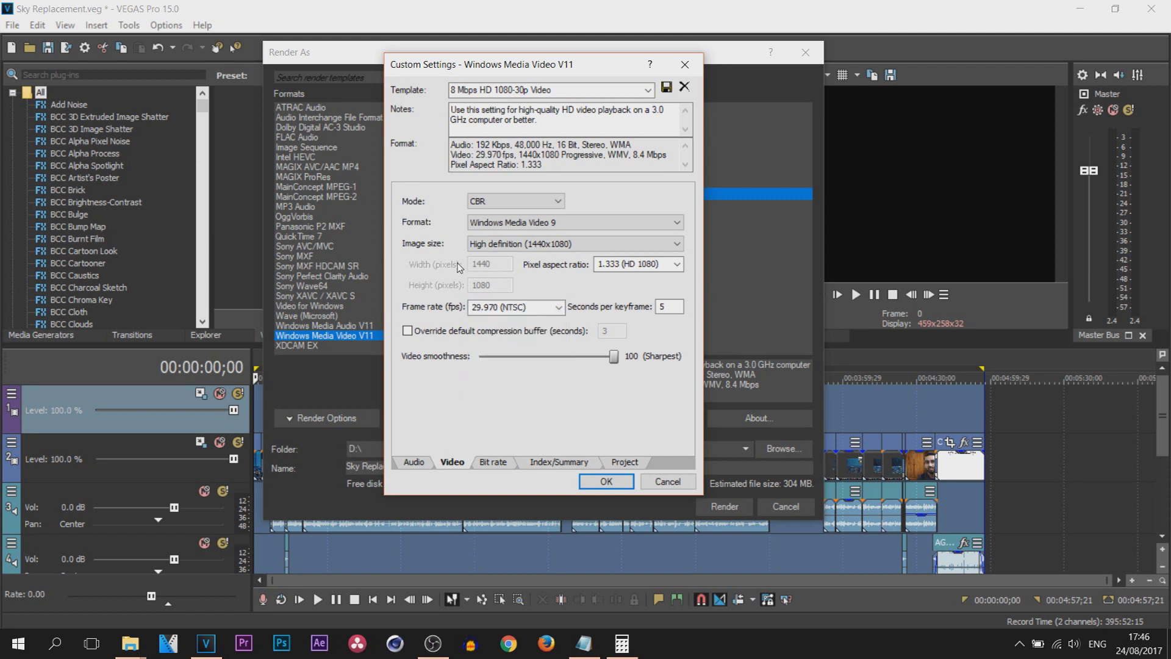
left_click(625, 462)
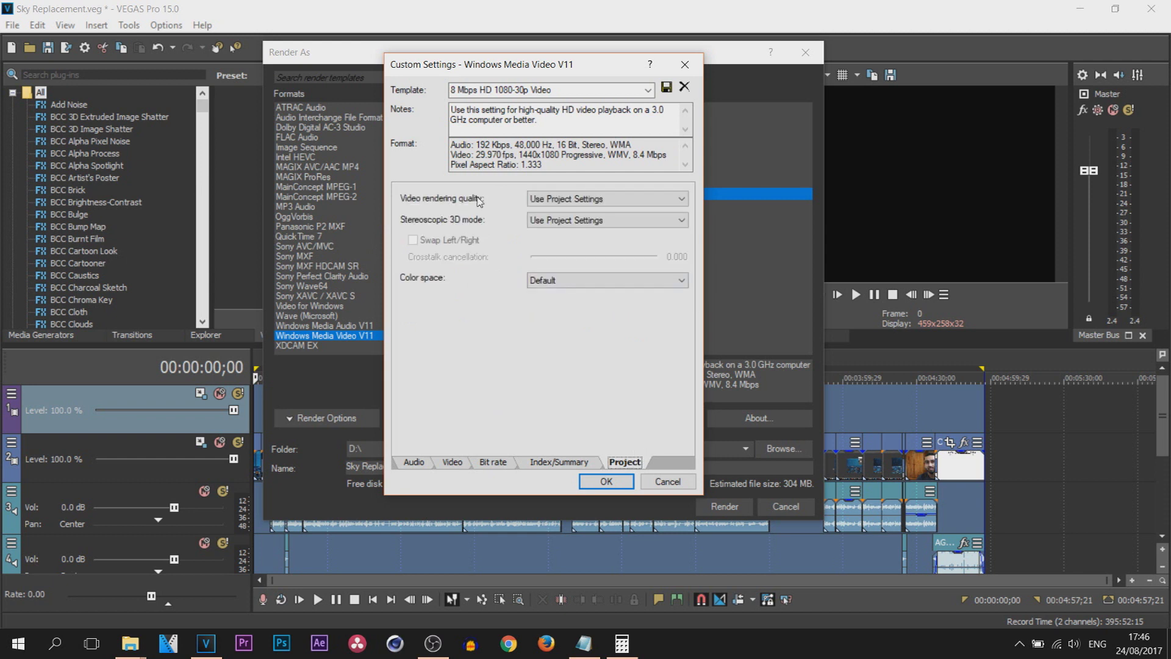
left_click(557, 199)
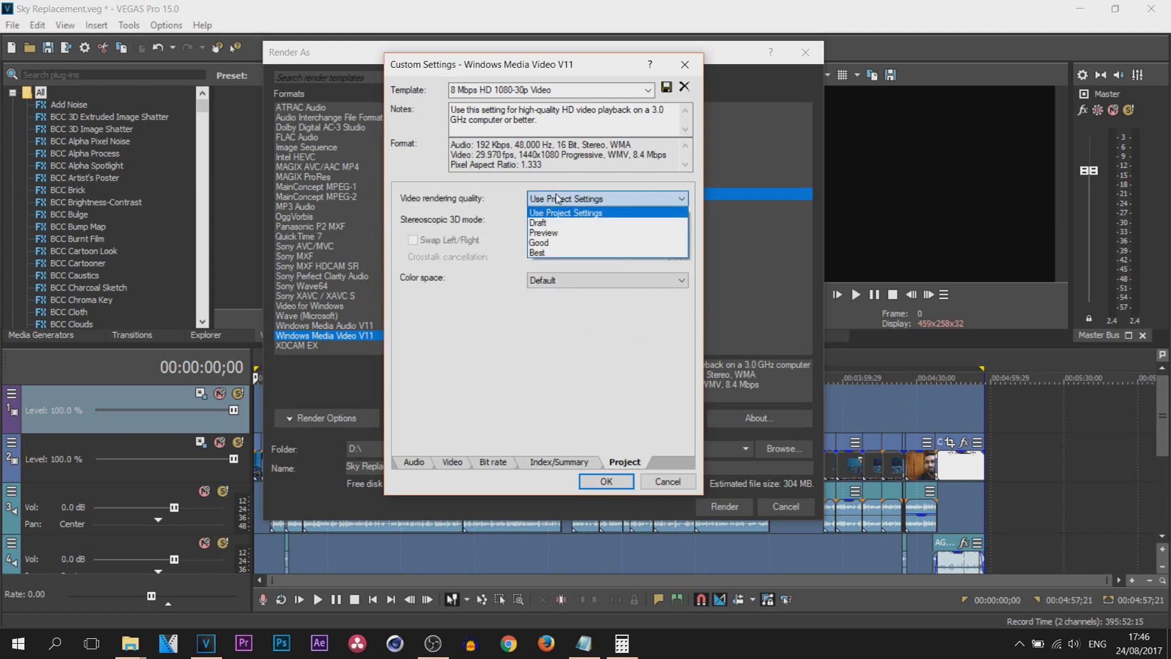
left_click(564, 254)
key("ctrl+Tab")
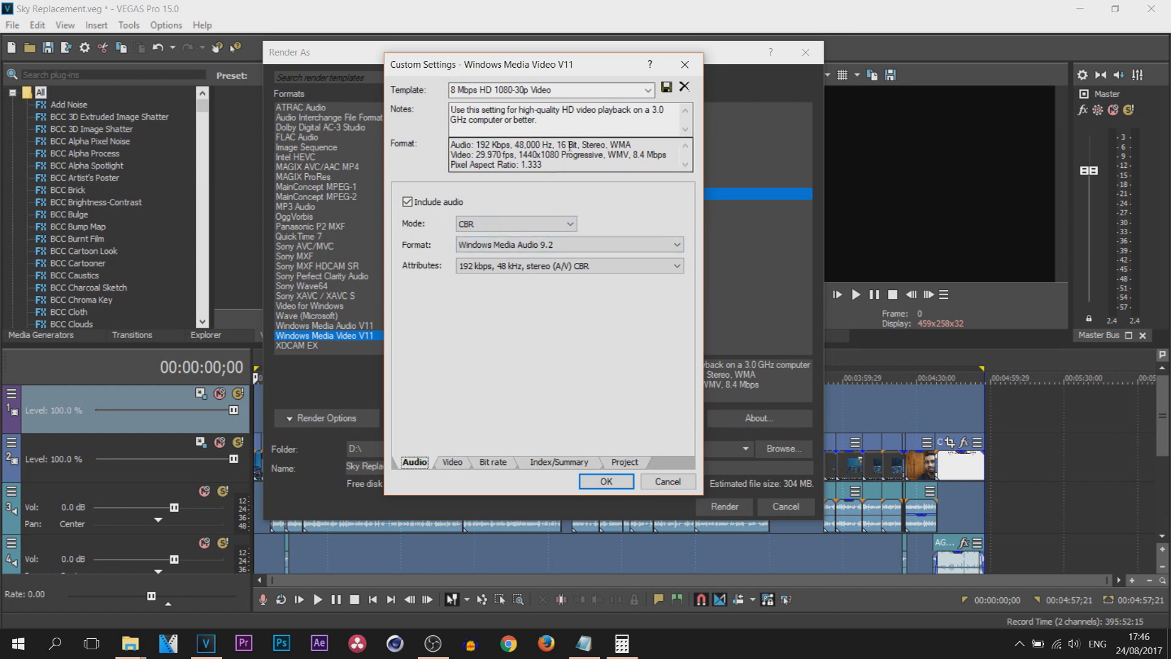
left_click(449, 159)
left_click_drag(522, 155, 536, 155)
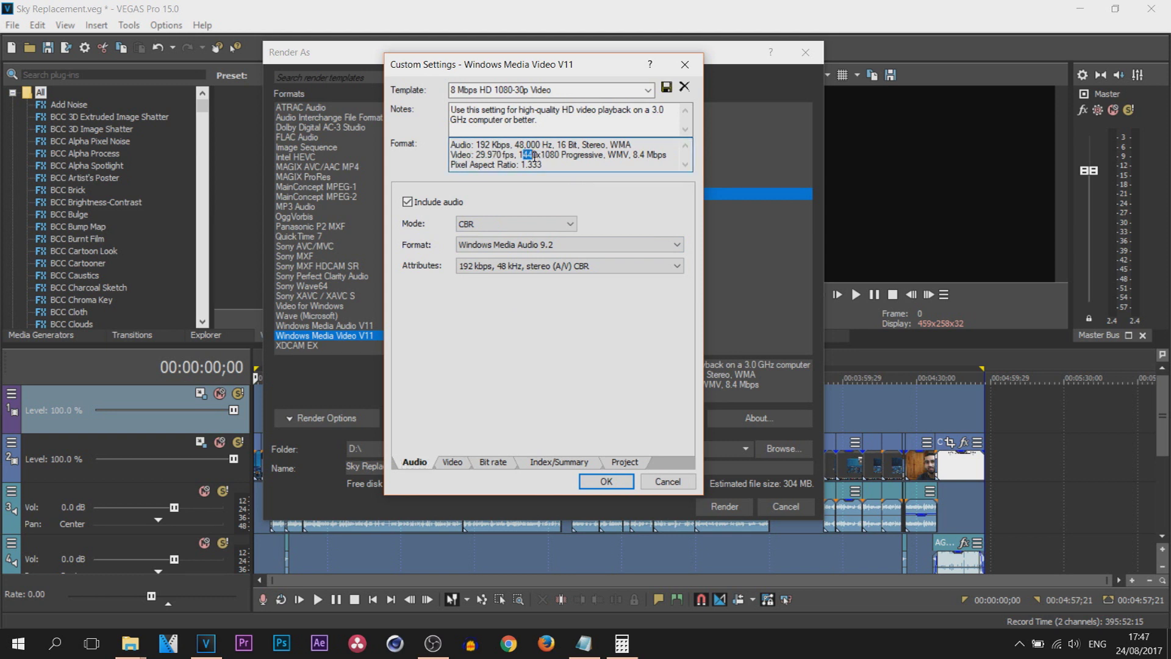
left_click(558, 156)
left_click(615, 89)
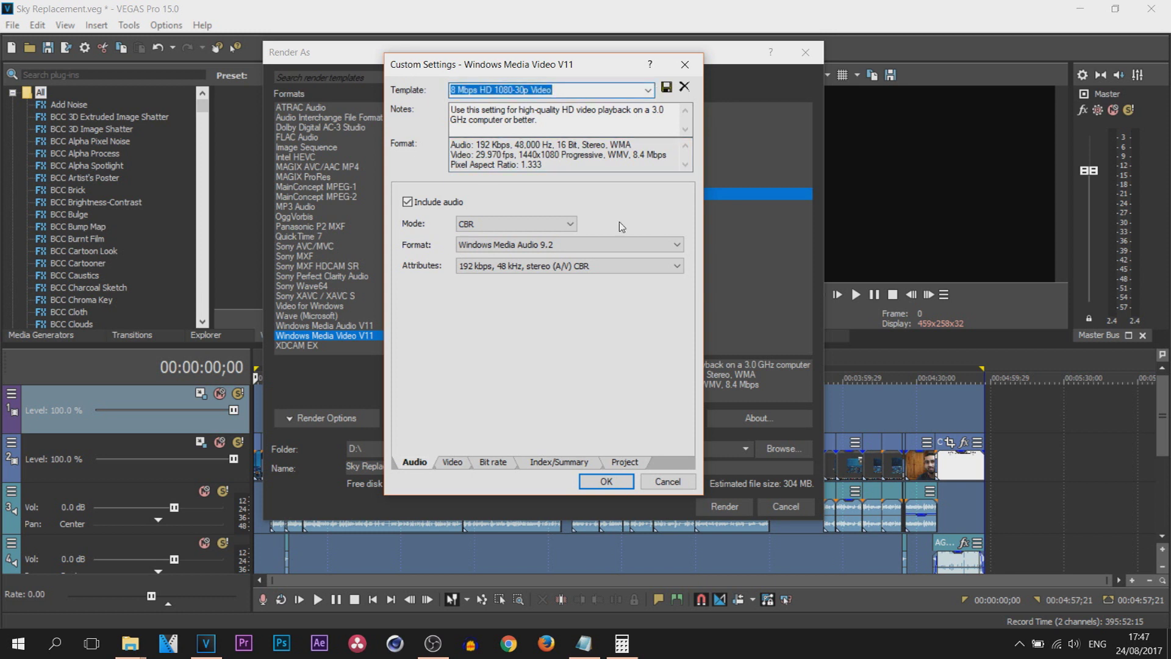
type("YouTube")
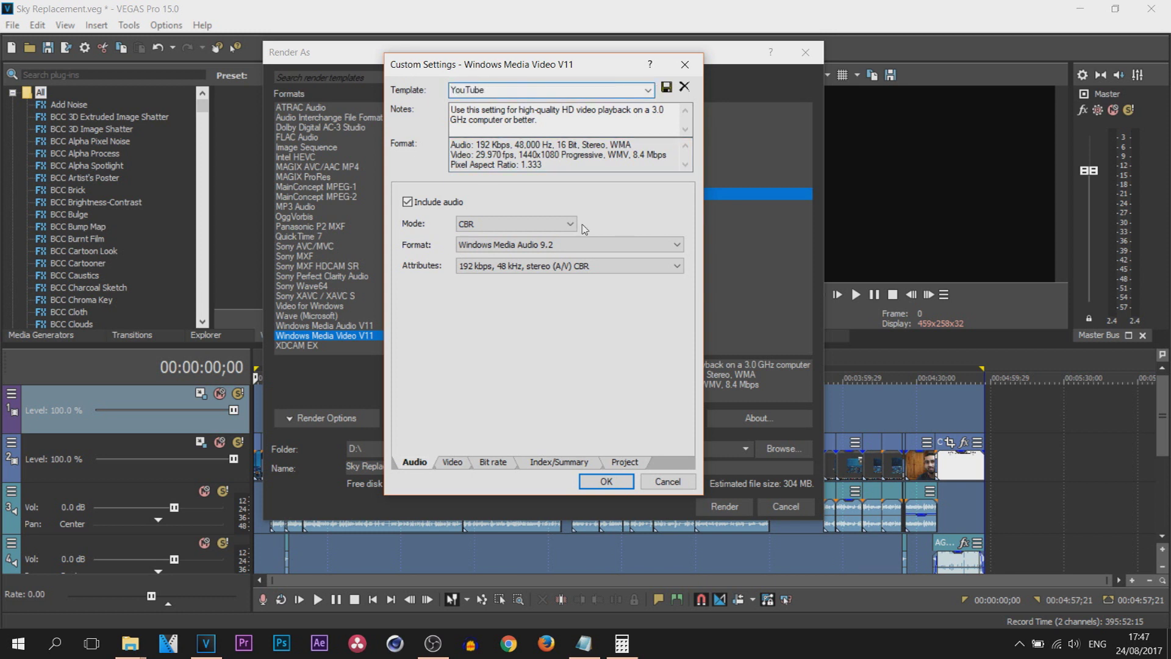
type("2")
Step: Save the custom WMV settings as the YouTube2 template and confirm them
left_click(667, 86)
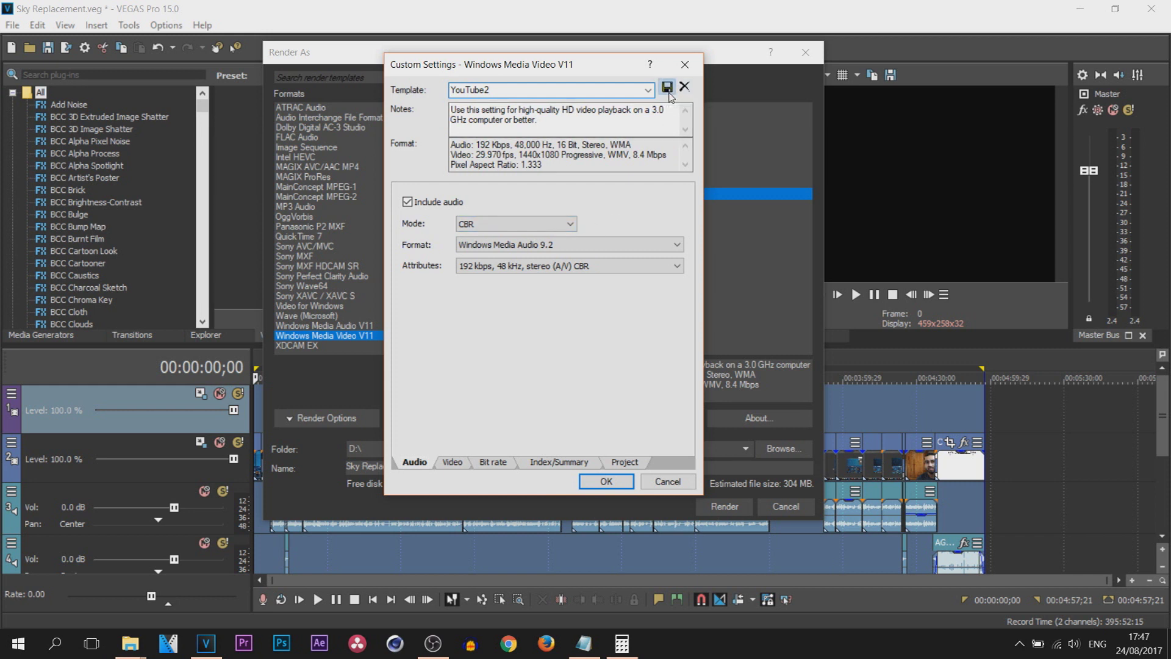
left_click(615, 483)
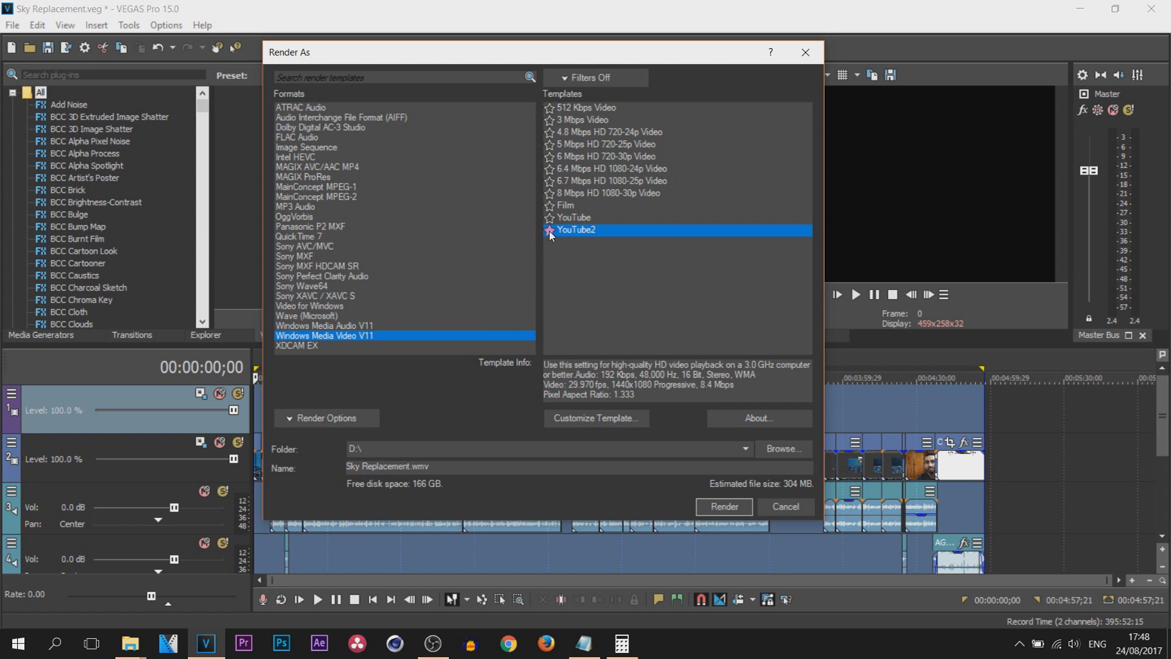
left_click(348, 226)
Step: Turn on the Show favorites only template filter
left_click(381, 147)
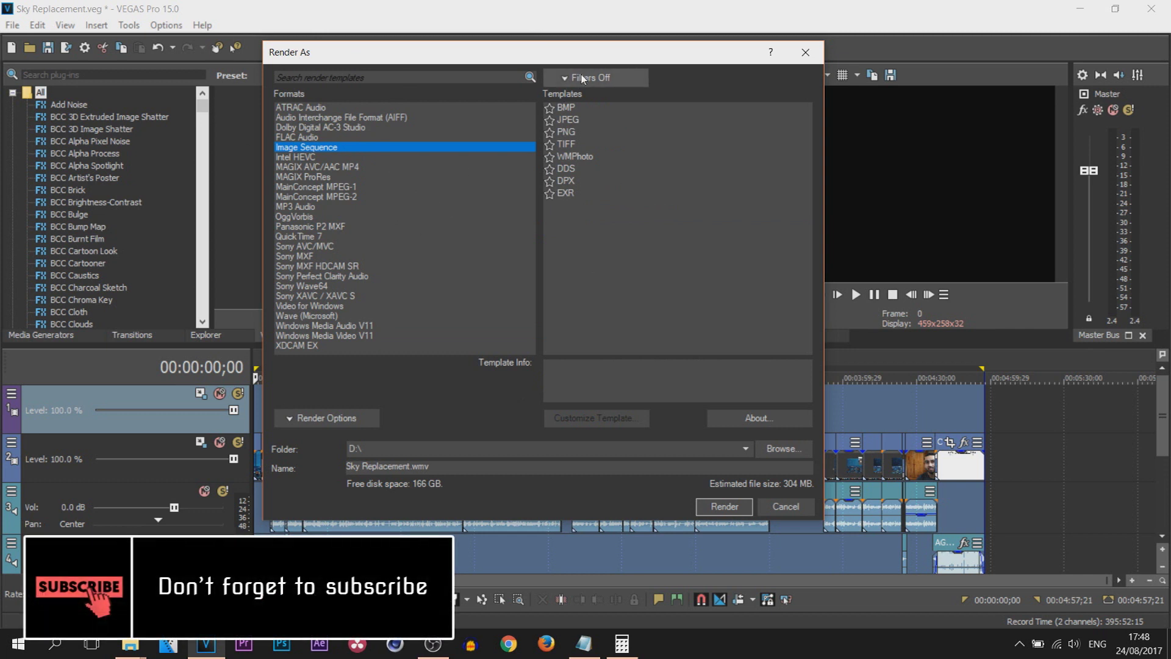
left_click(586, 77)
left_click(551, 94)
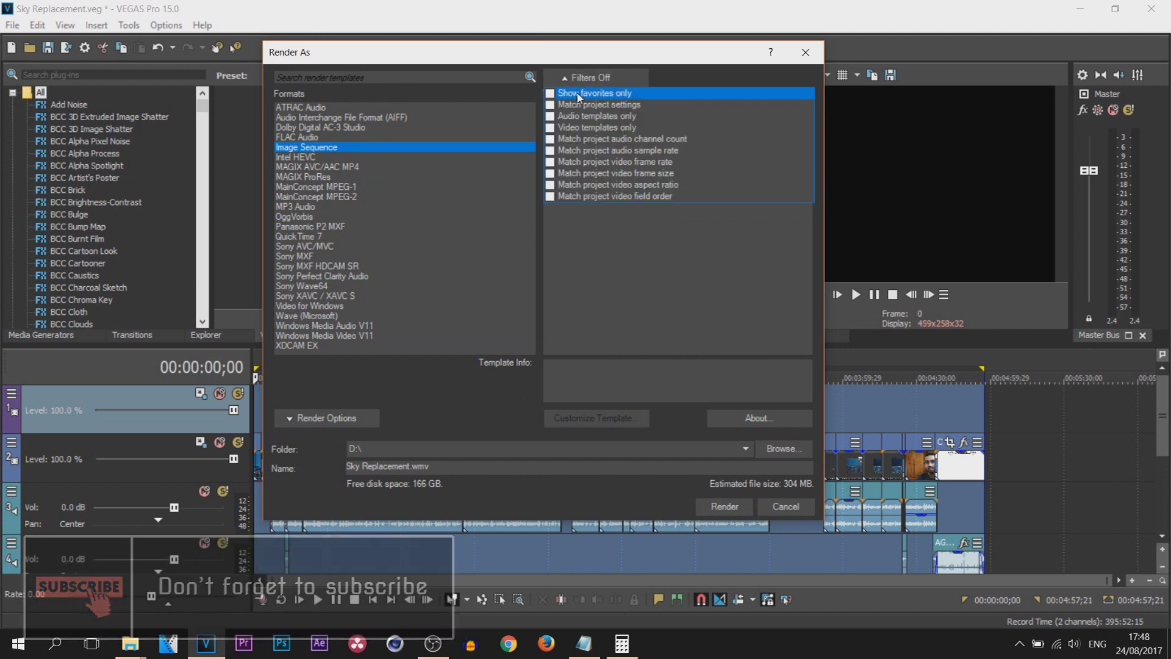
left_click(666, 64)
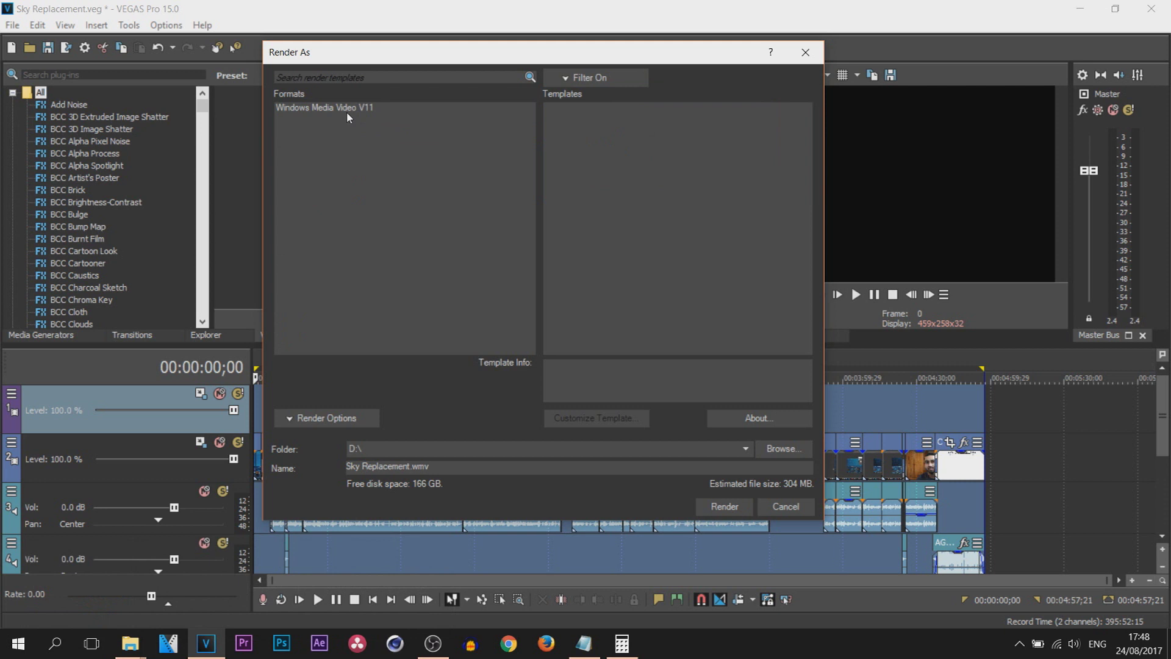
Step: Select the favorited YouTube2 template under Windows Media Video V11
left_click(350, 110)
left_click(588, 110)
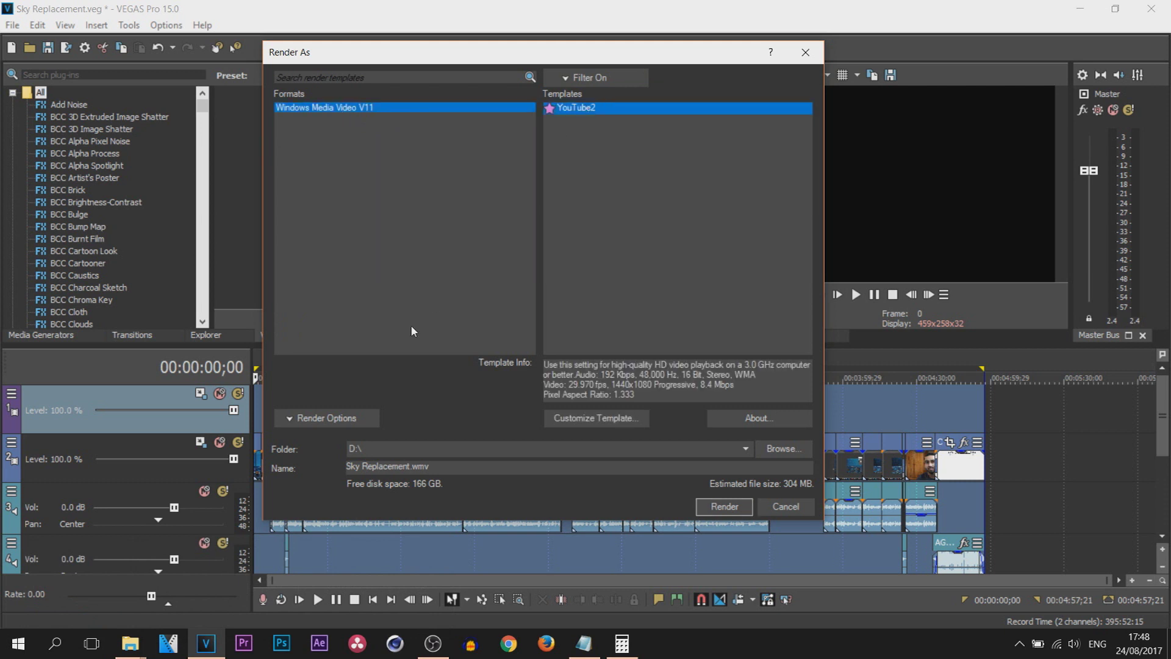
left_click(326, 418)
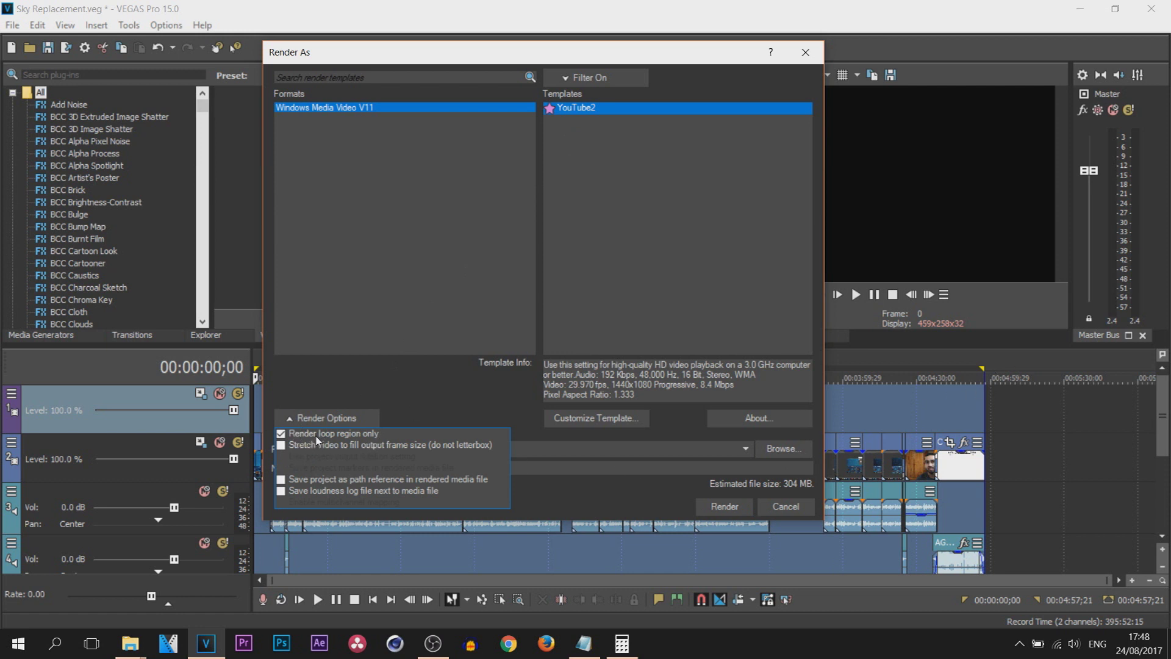
left_click(373, 397)
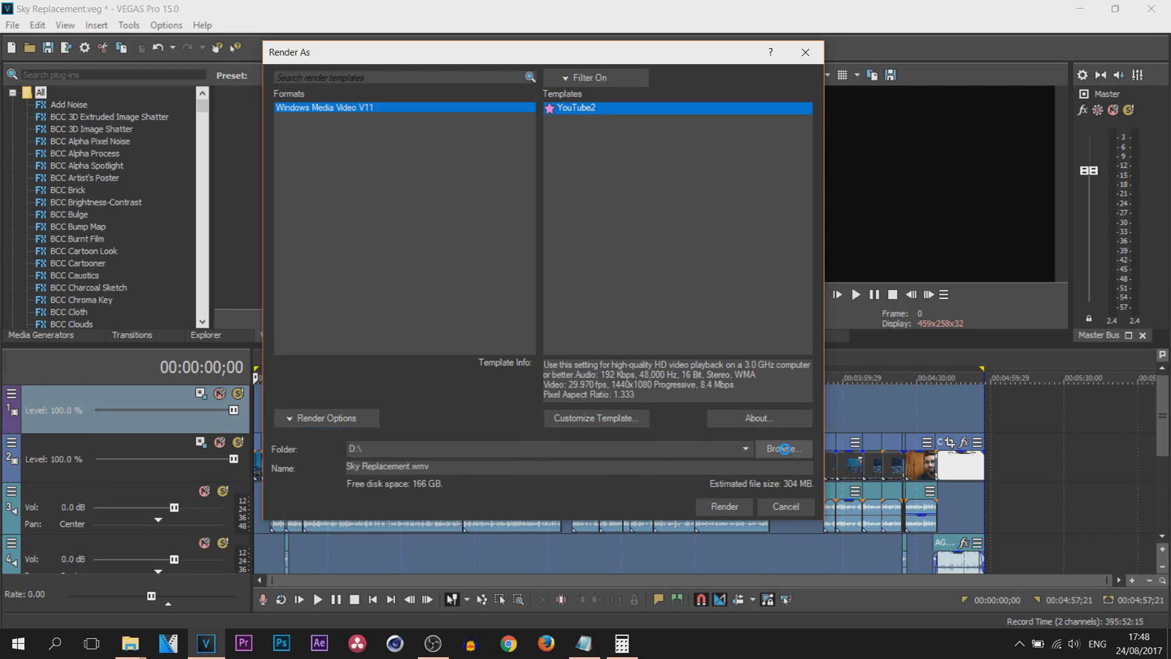
Step: Set the output folder to Desktop\vieo and the file name to 'Sky Replacement in PS'
left_click(780, 449)
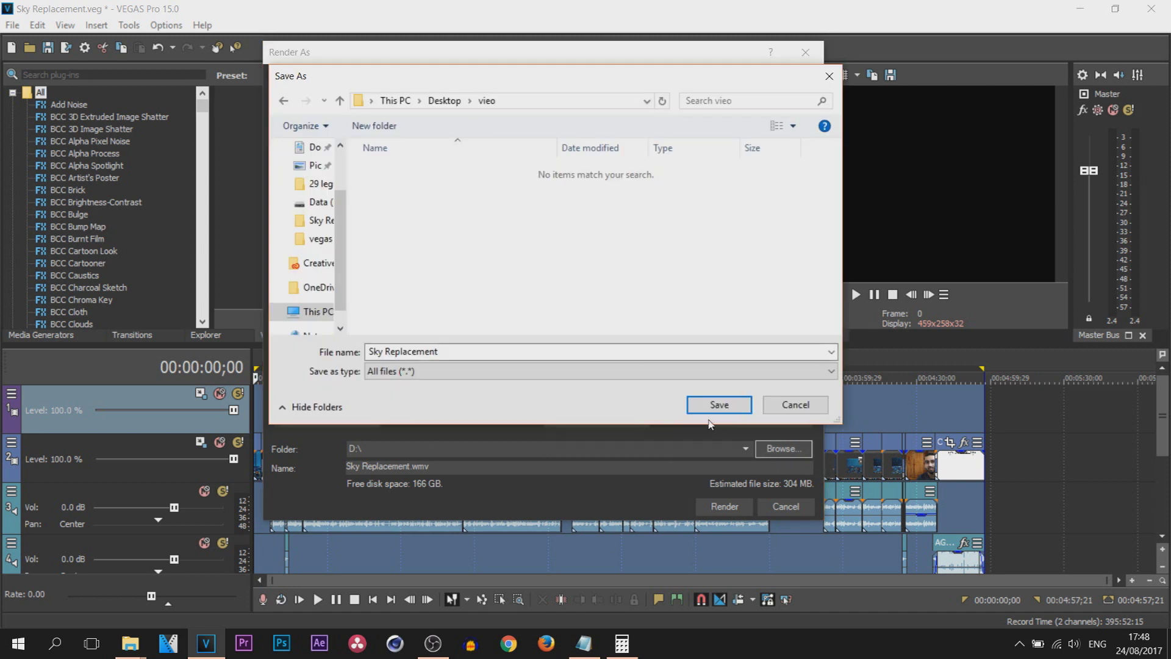
left_click(713, 404)
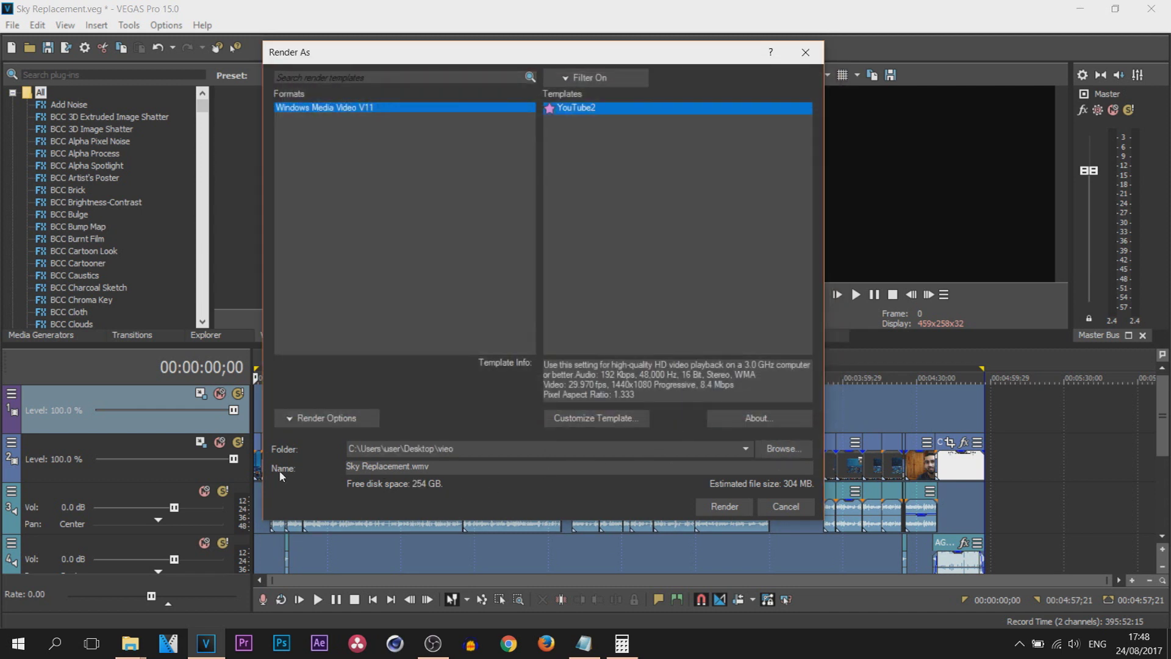
double_click(353, 466)
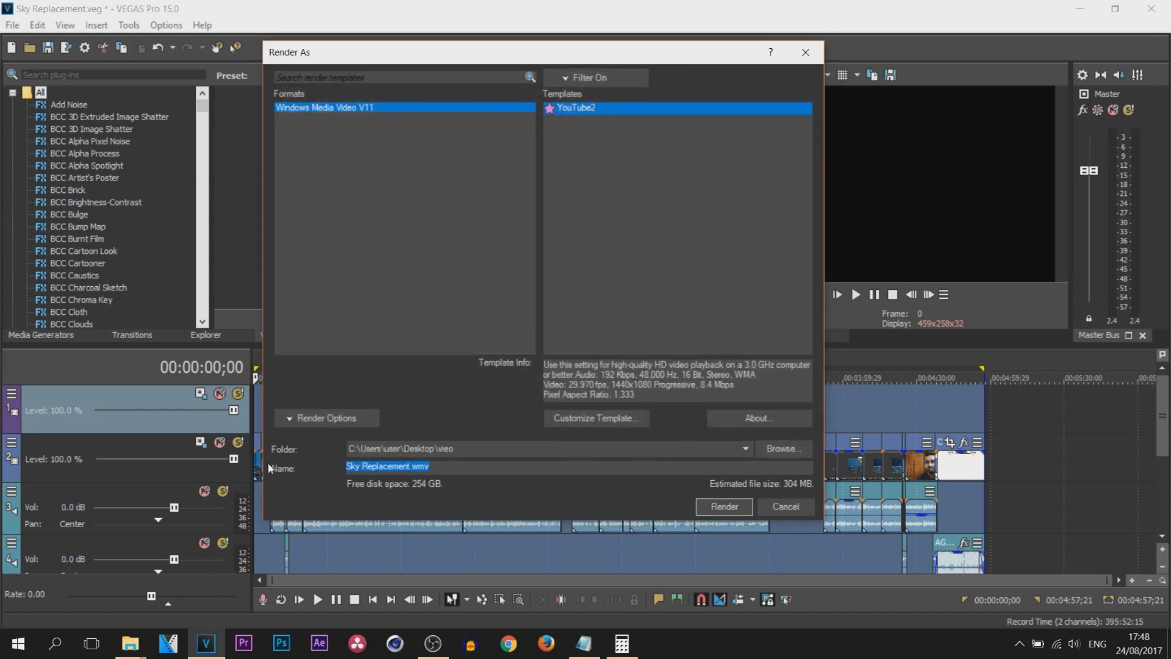
key("BackSpace")
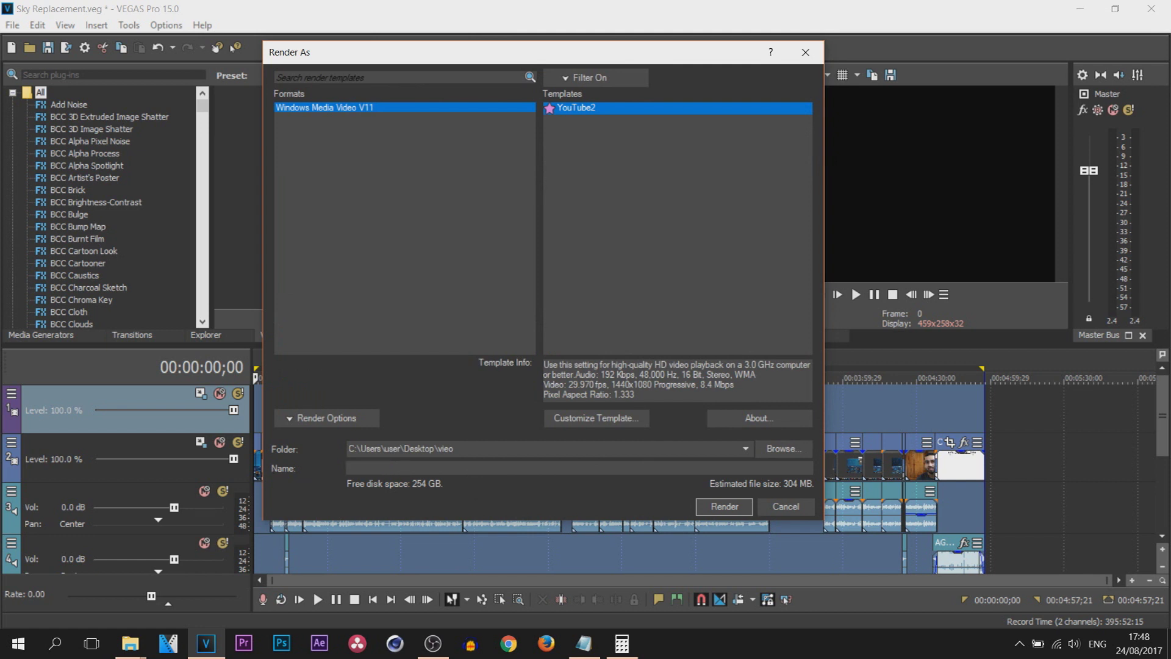
type("Sky Reapl")
key("BackSpace")
key("BackSpace")
key("BackSpace")
type("placement in PS")
Step: Render Sky Replacement in PS.wmv to the Desktop vieo folder
left_click(725, 507)
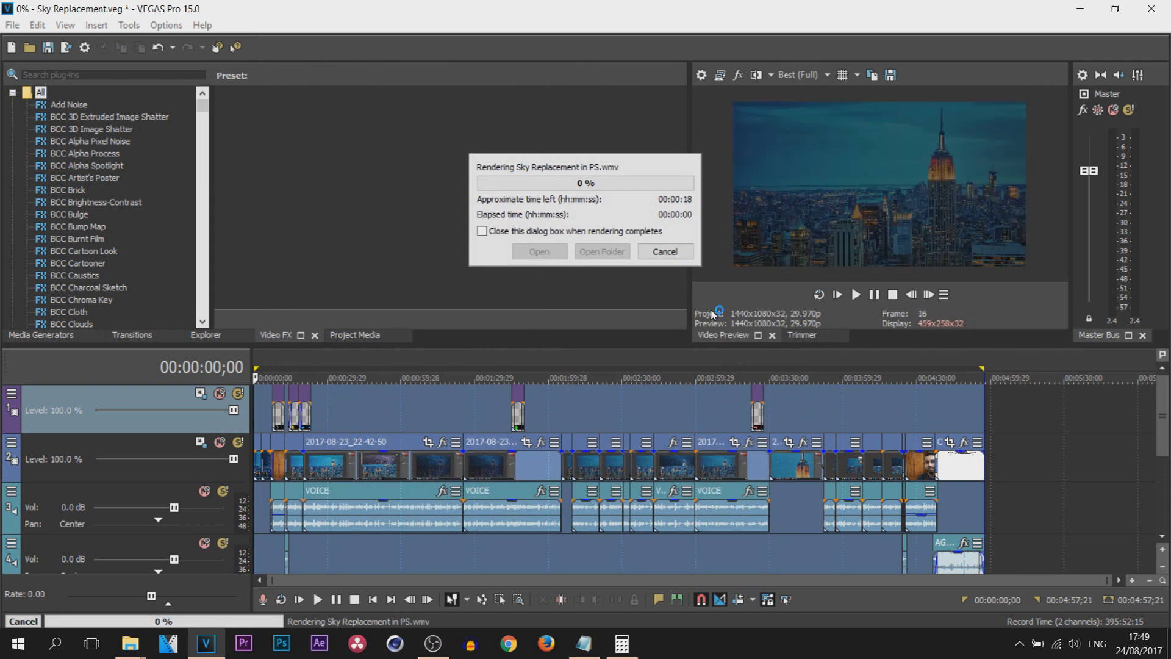